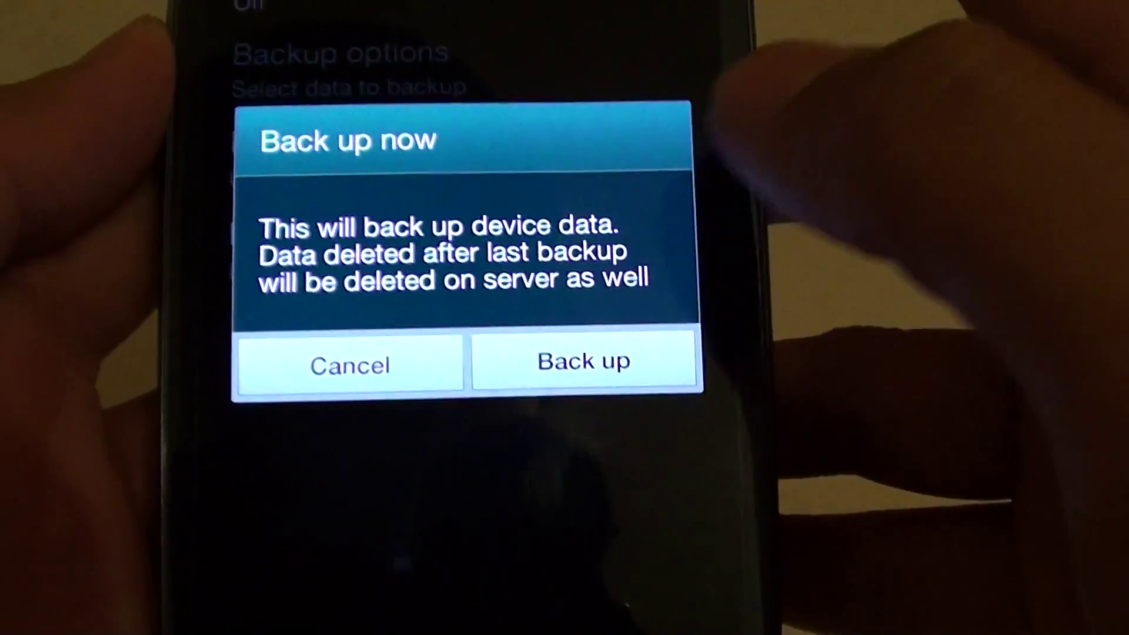
Start a manual backup of the device data to the Samsung account.
click(577, 363)
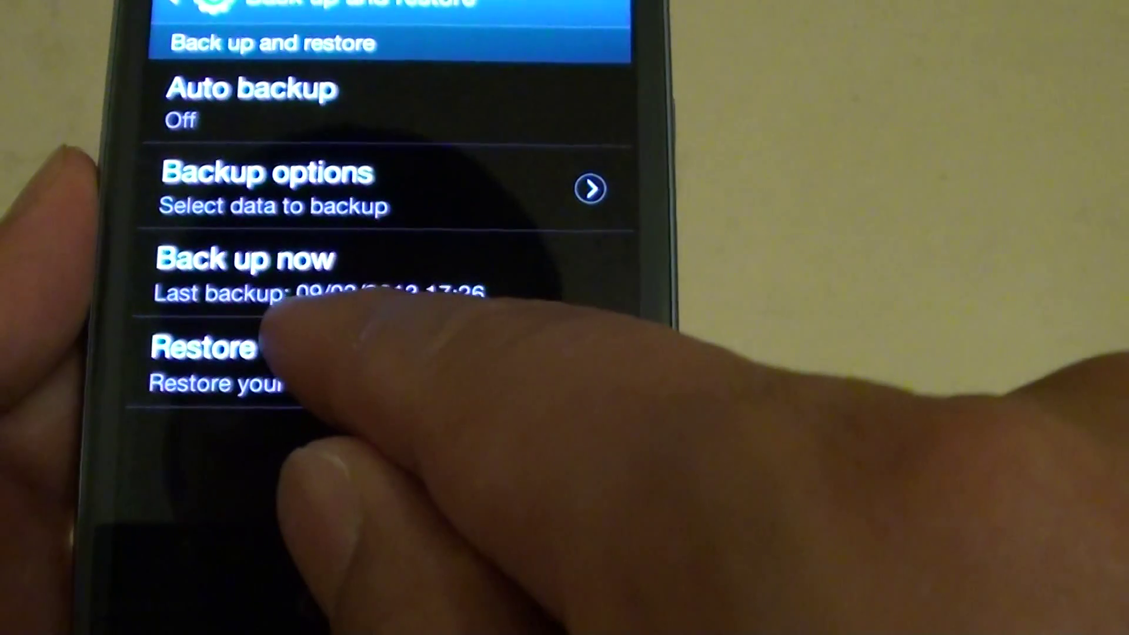
click(300, 362)
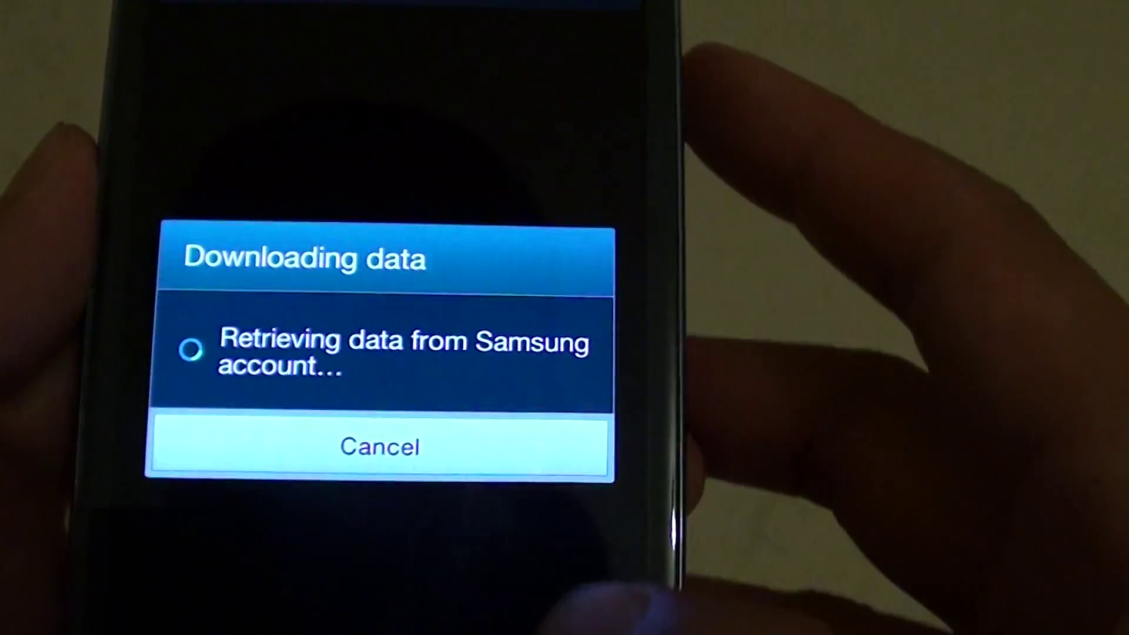
click(454, 476)
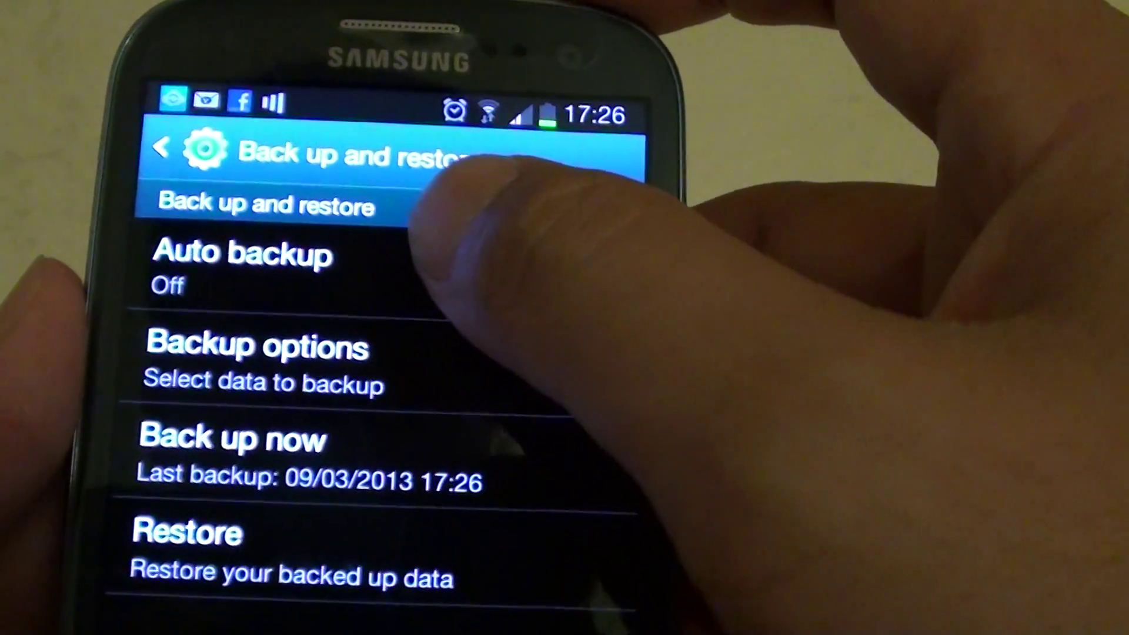
Switch Auto backup to ON for the Samsung account and confirm the dialog.
click(477, 251)
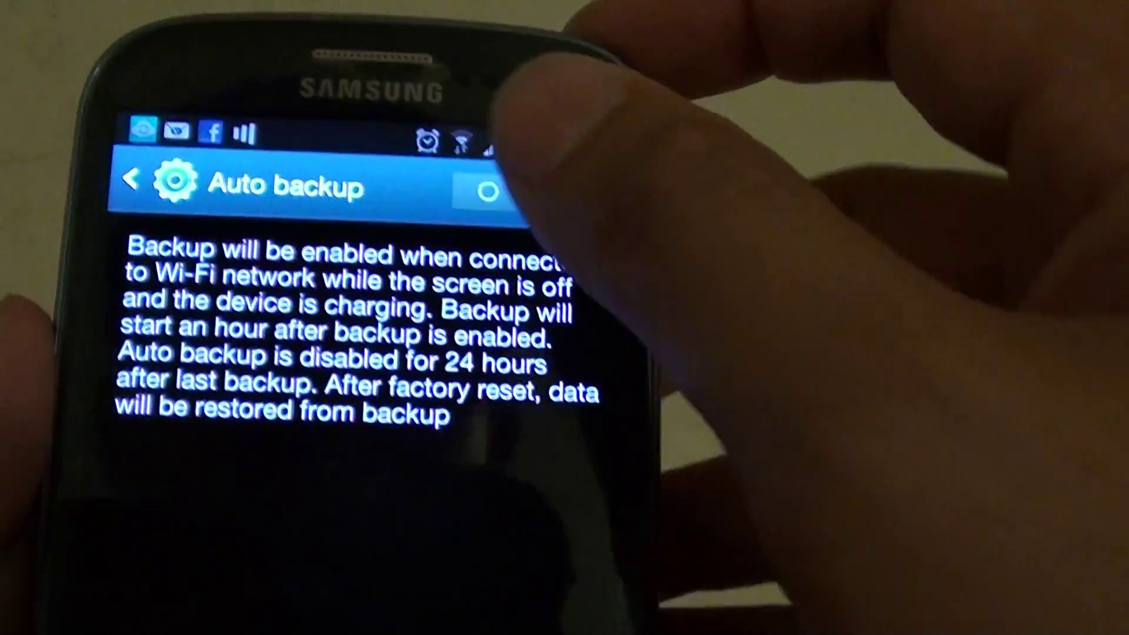
click(522, 201)
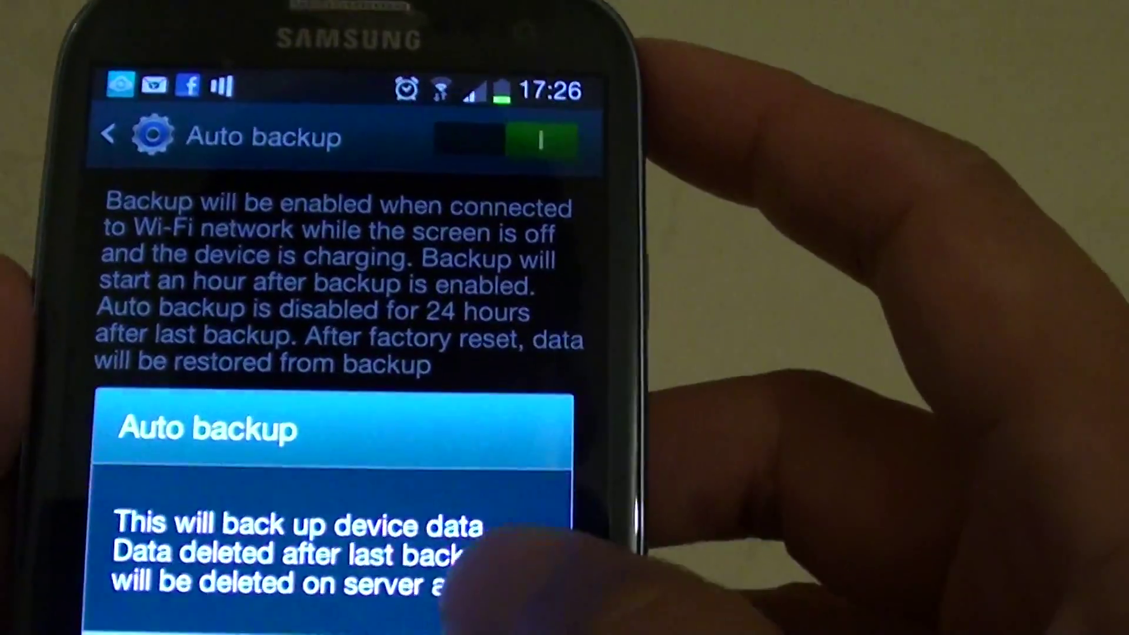
click(494, 609)
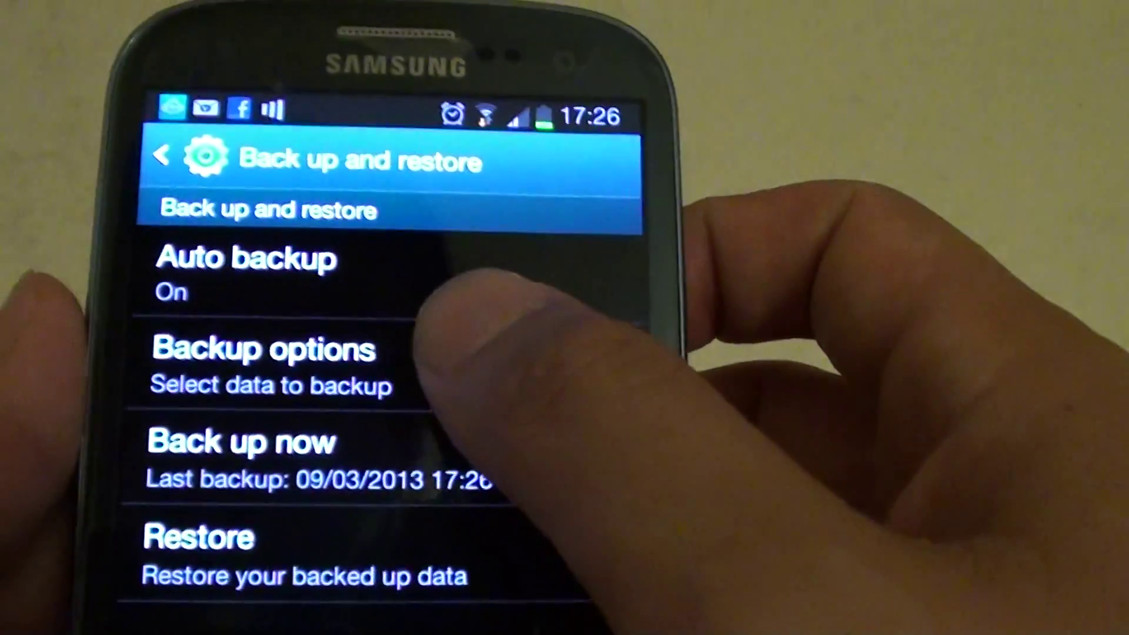
Review the Backup options list, cancel without changes, and return to the home screen.
click(353, 344)
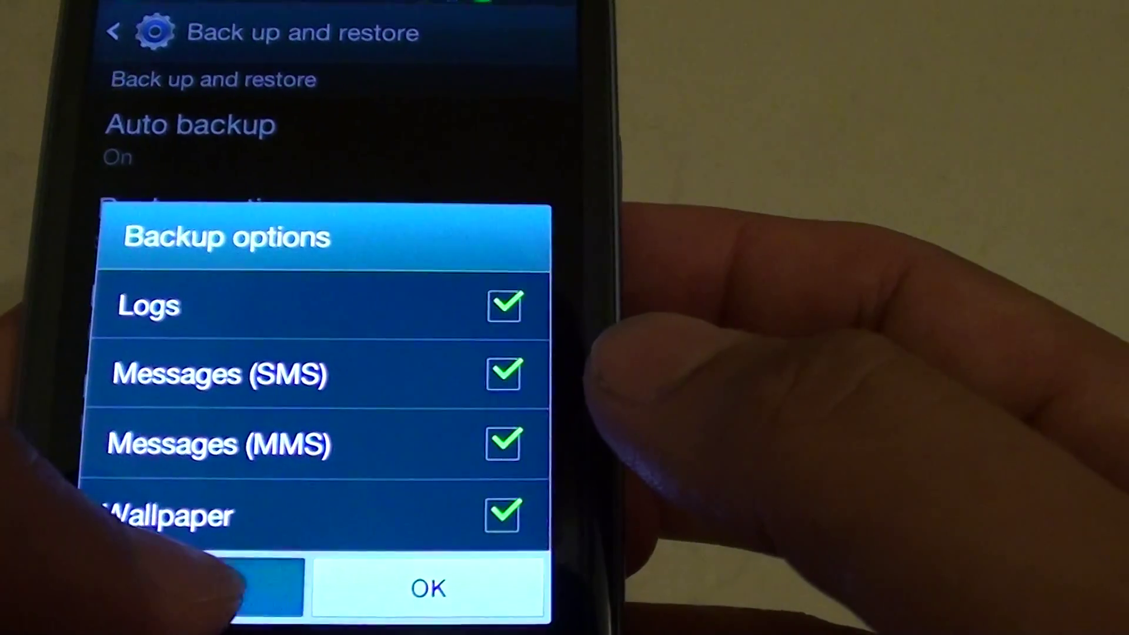
click(256, 589)
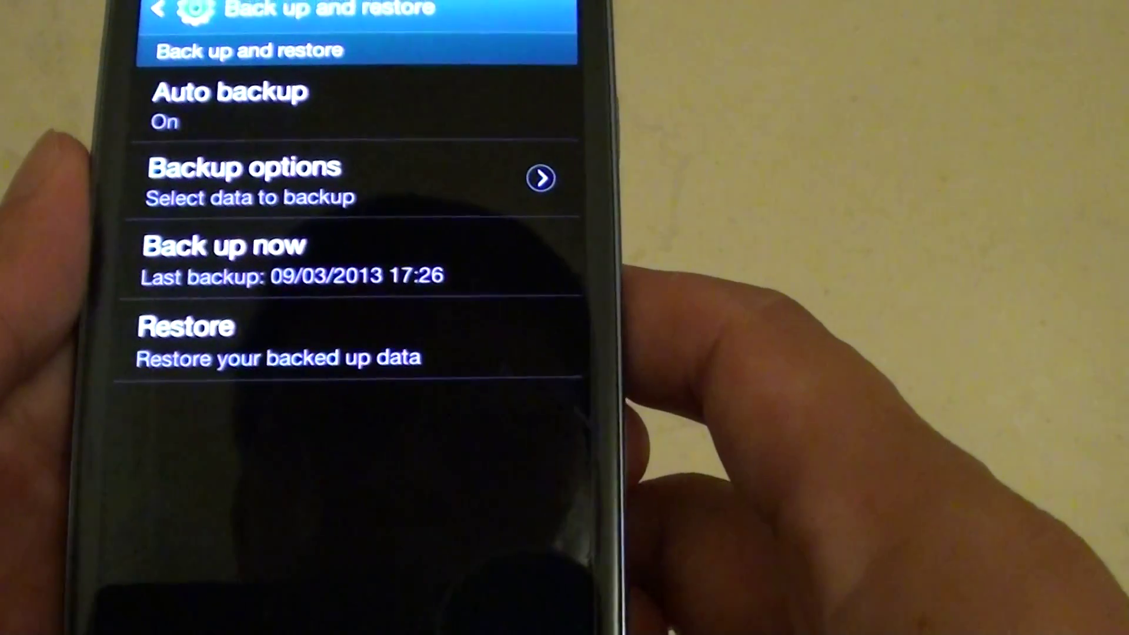
key(Home)
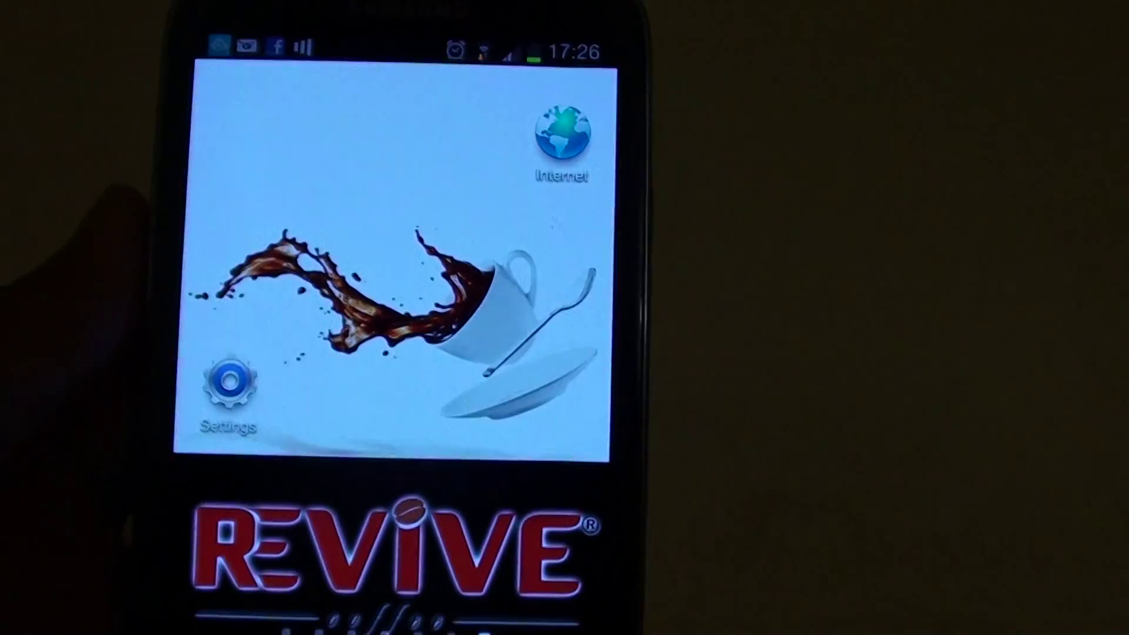